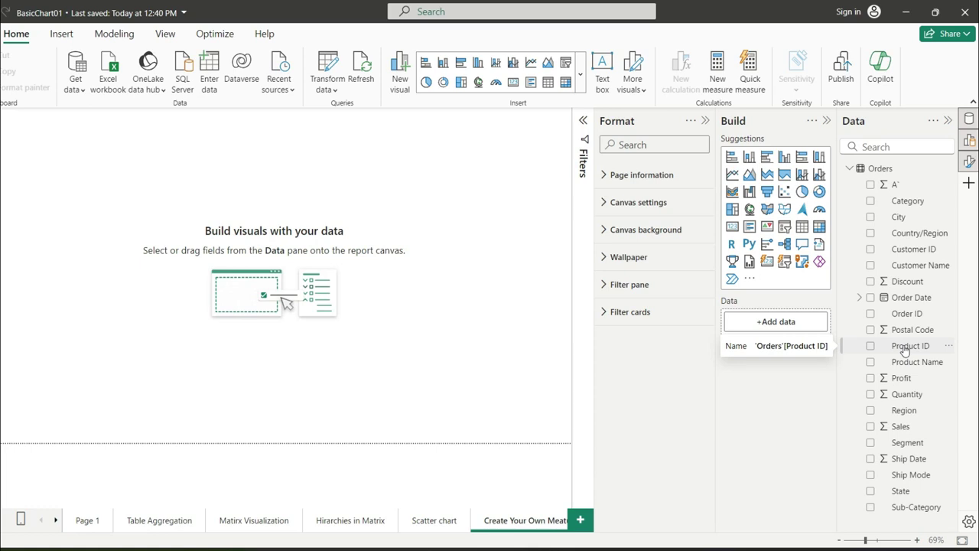
- Add an enlarged Sum of Sales card with Display units None, showing 2,297,200.86
left_click_drag(895, 427, 120, 198)
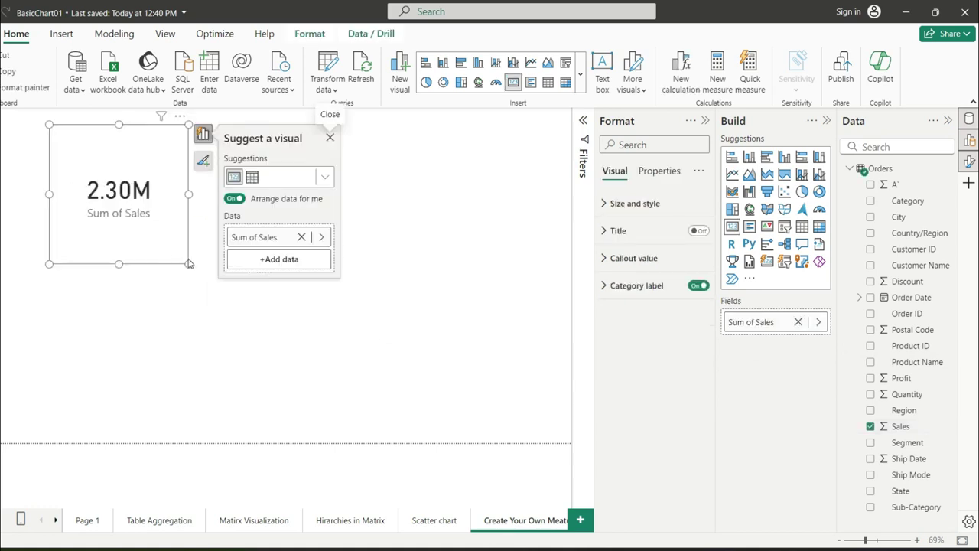
left_click_drag(188, 263, 246, 275)
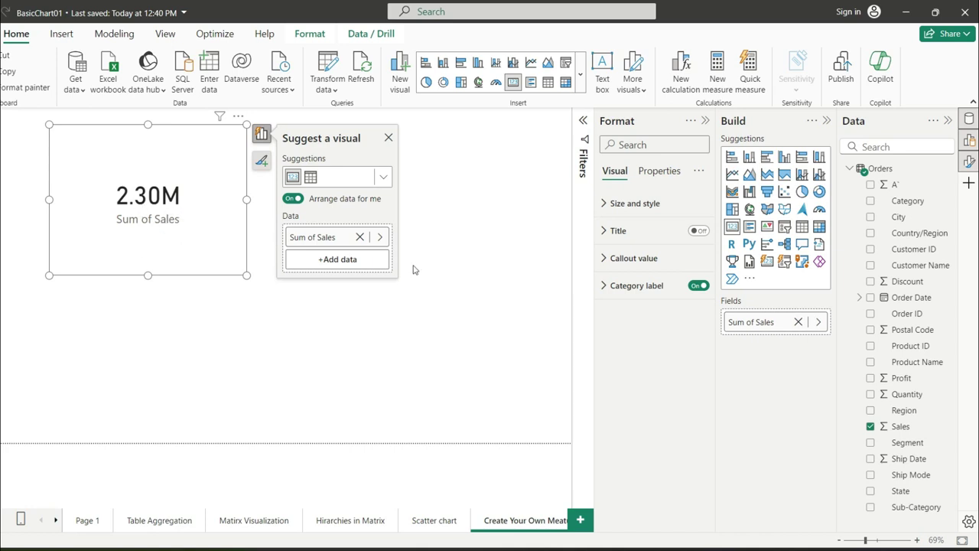
left_click(628, 258)
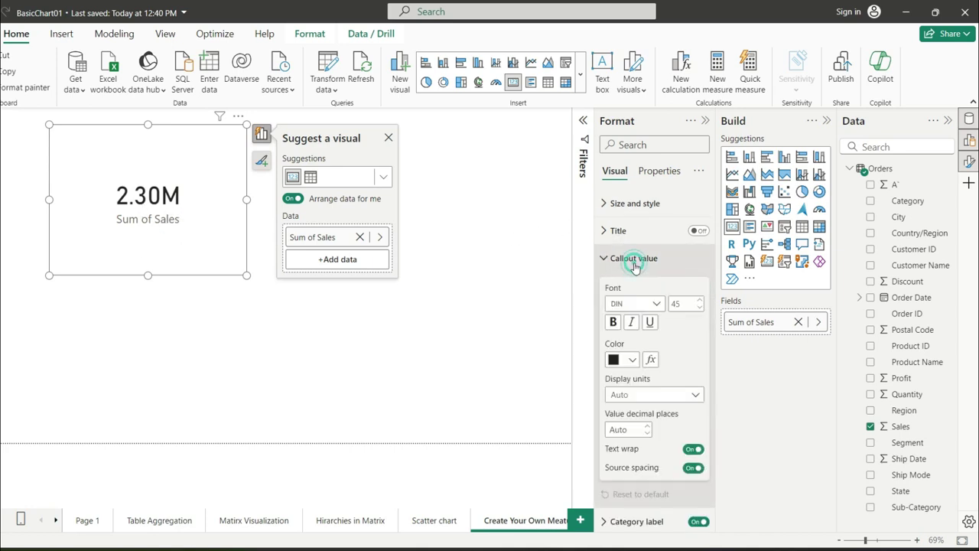
left_click(643, 397)
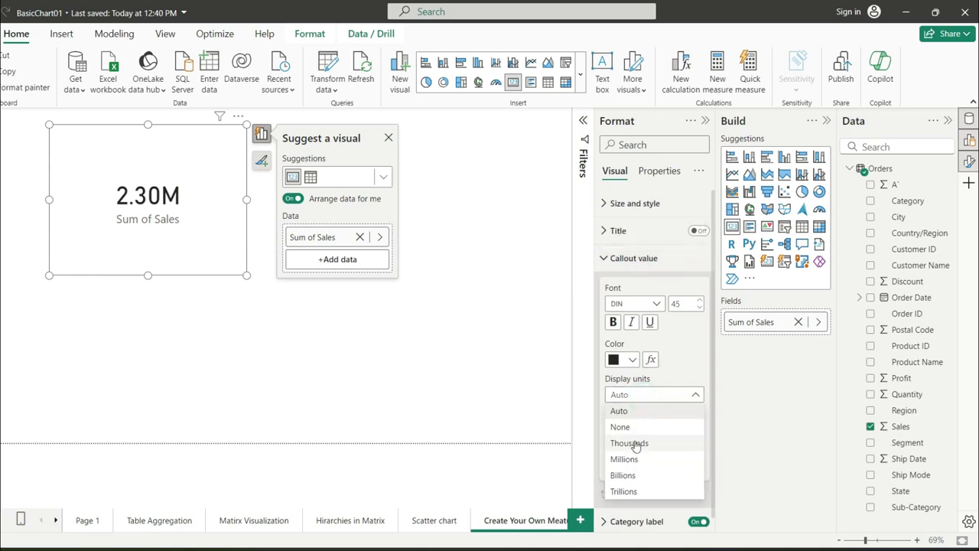
left_click(632, 429)
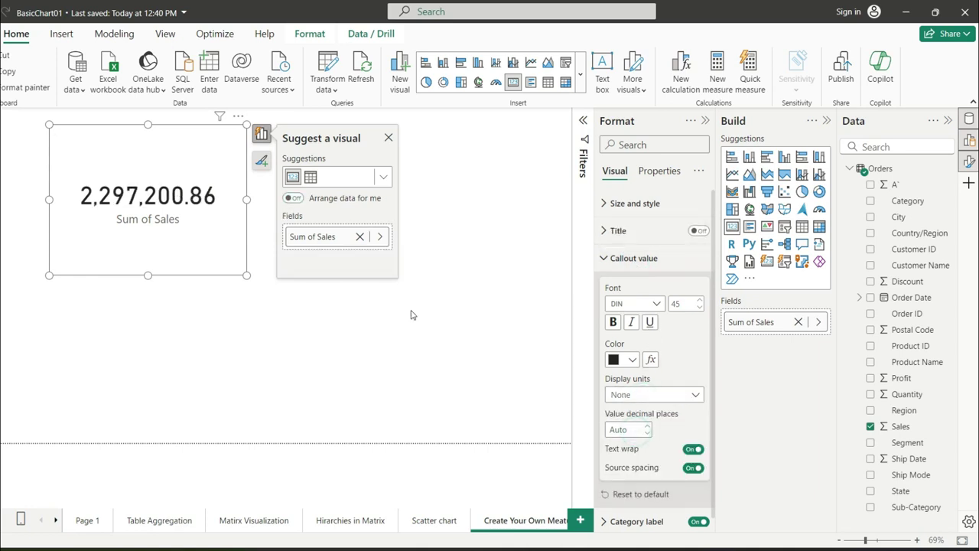
left_click(238, 327)
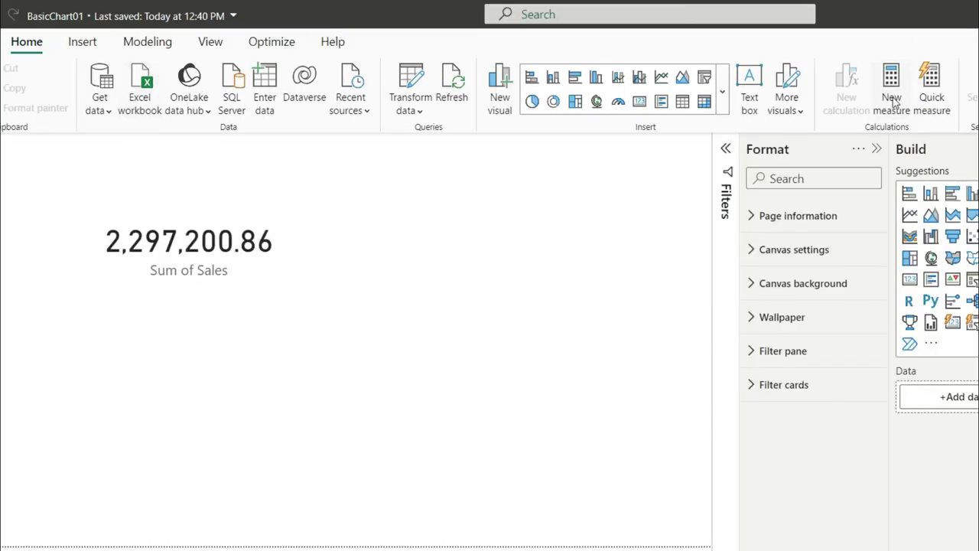
- Create a new measure and rename it from 'Measure' to TargetedSale
left_click(892, 98)
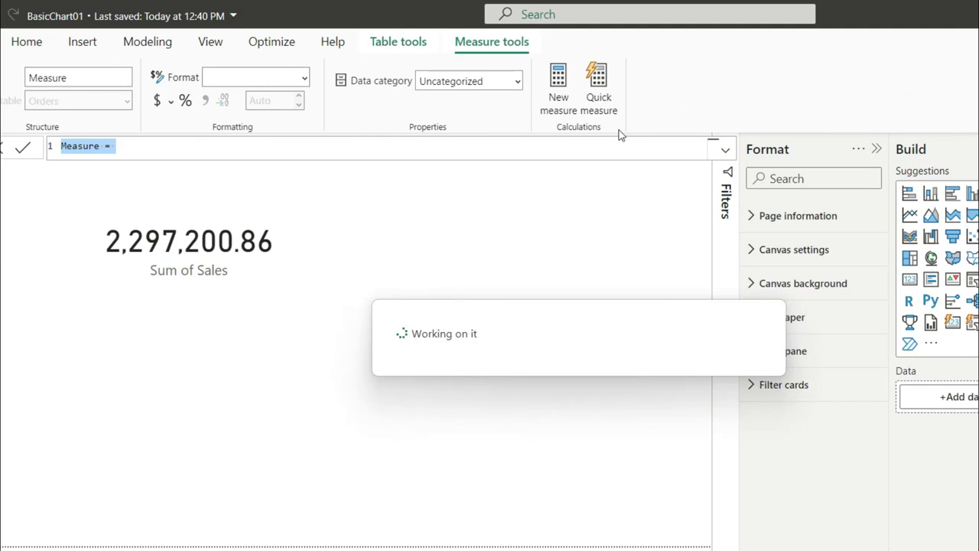
left_click(167, 155)
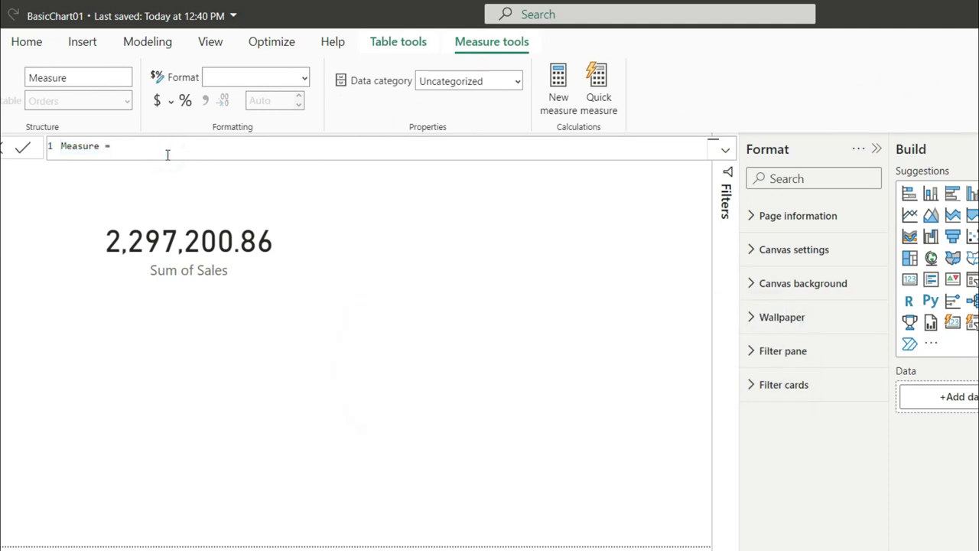
double_click(102, 148)
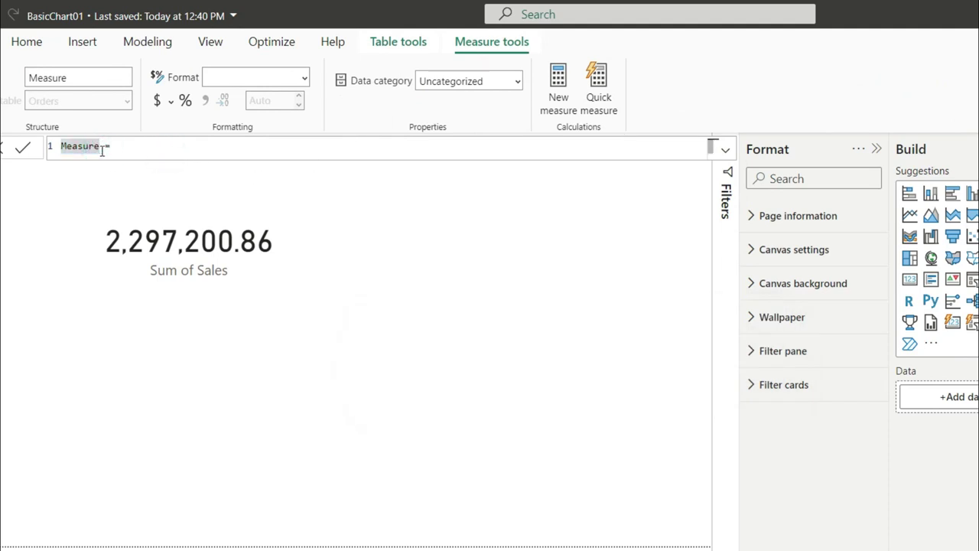
left_click(102, 150)
key("BackSpace")
key("BackSpace")
key("BackSpace")
key("BackSpace")
key("BackSpace")
key("BackSpace")
key("BackSpace")
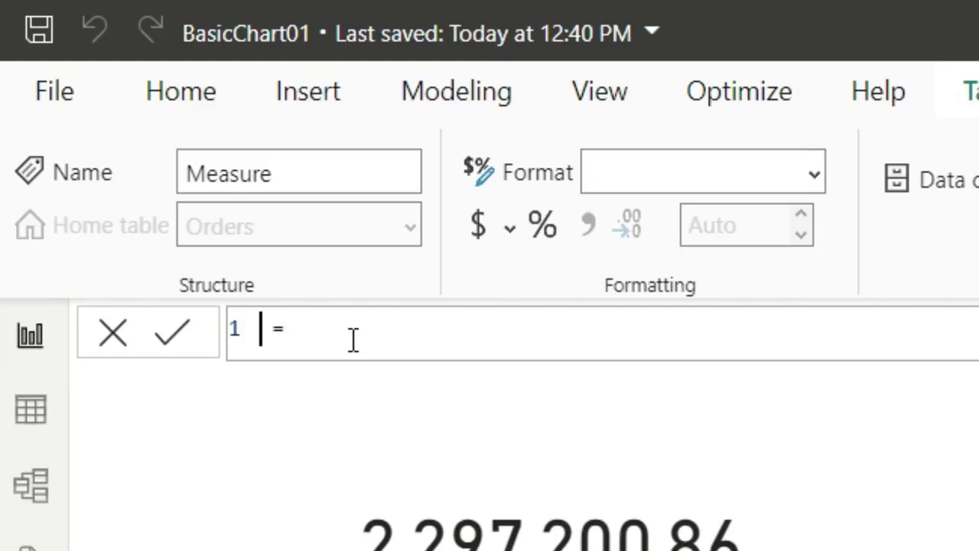
type("Ta")
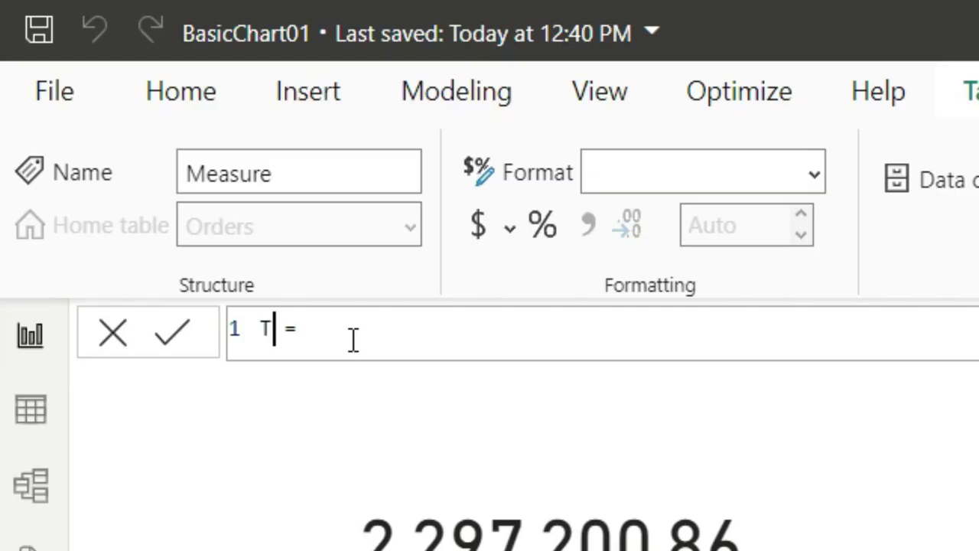
type("rgeted")
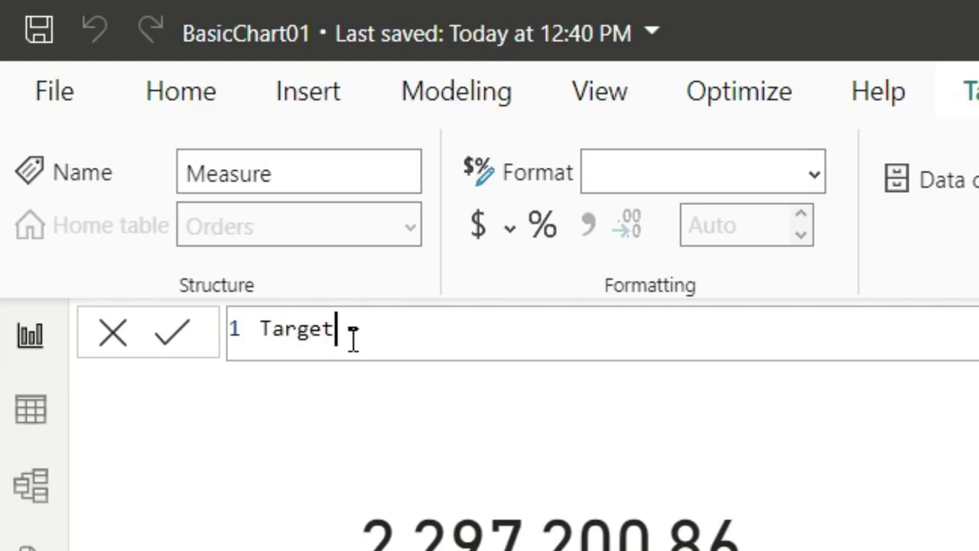
type("Sale")
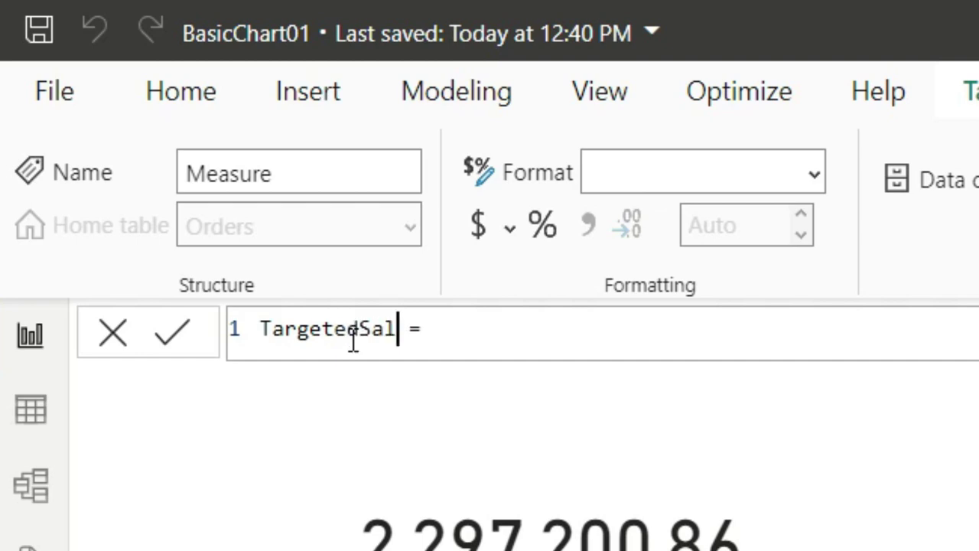
- Define TargetedSale as SUM(Orders[Sales]) * 1.5 and commit the formula
key("Right")
key("Right")
key("Right")
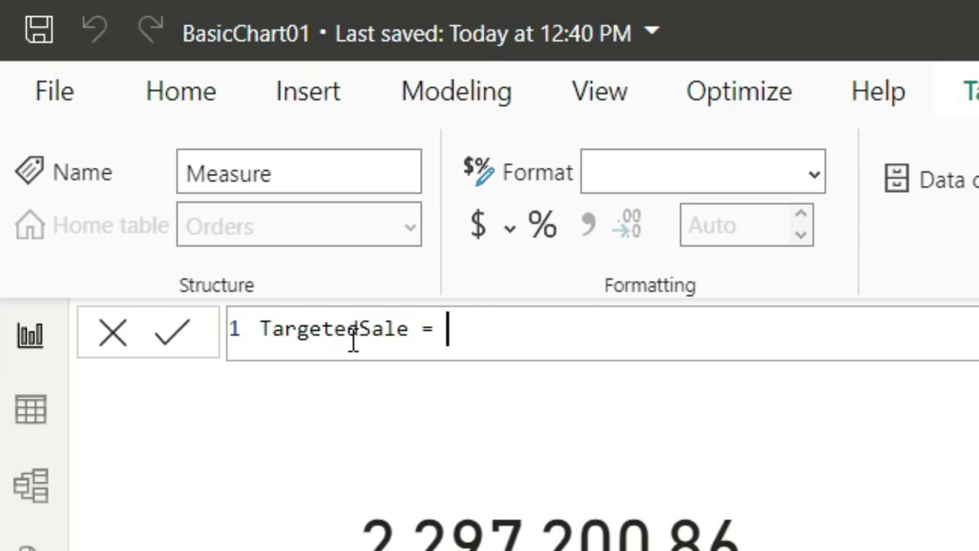
type("Sum")
key("Tab")
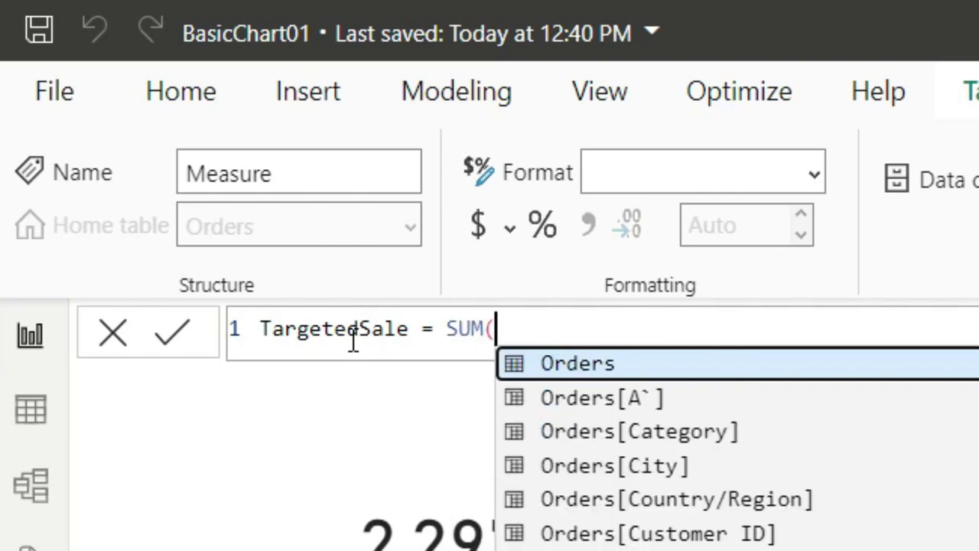
type("sal")
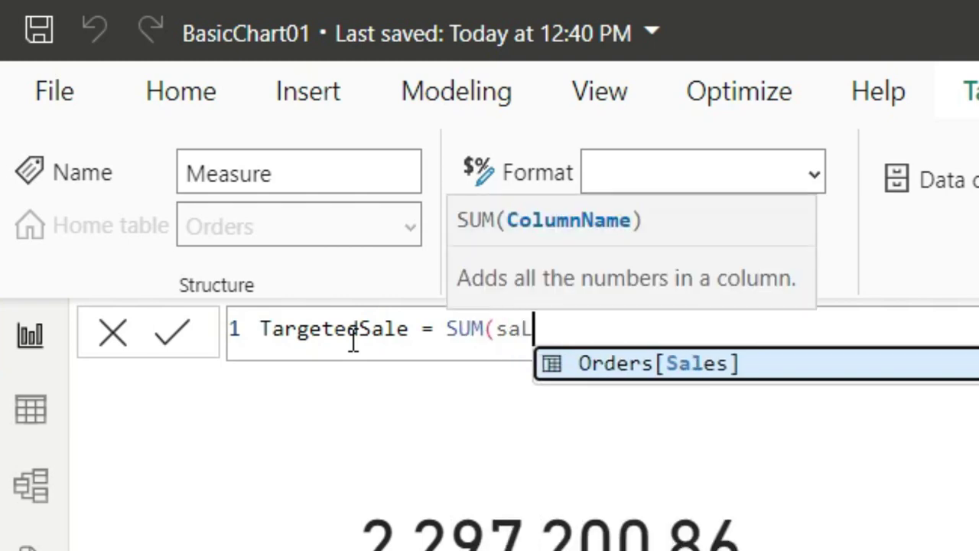
key("Tab")
type(") ")
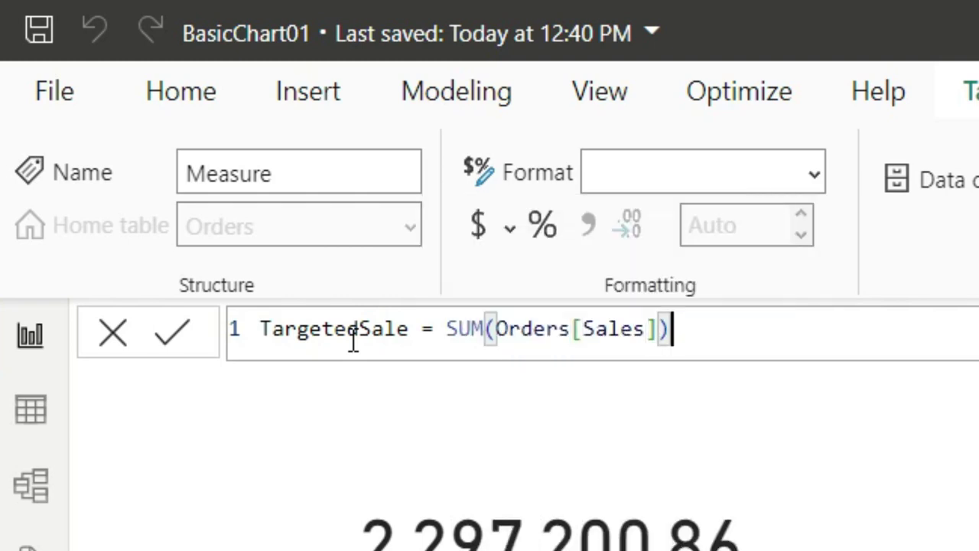
type("* 1.")
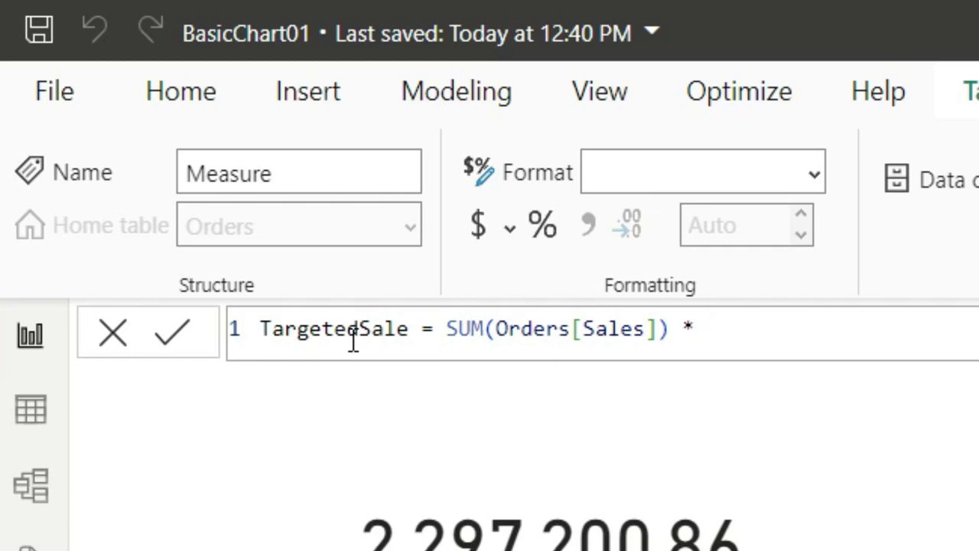
type("5")
key("Return")
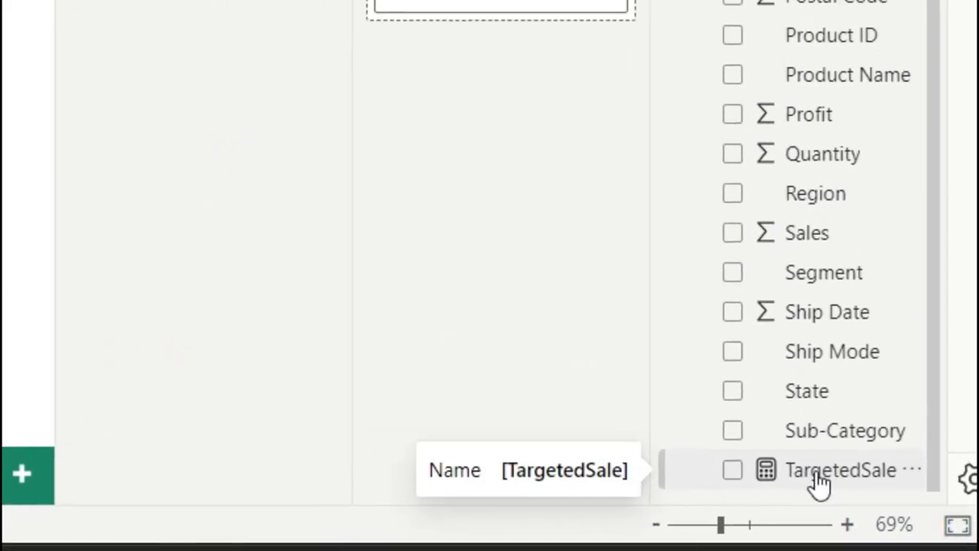
- Add a TargetedSale card with Display units None, showing 3,445,801.29
left_click_drag(818, 482, 4, 4)
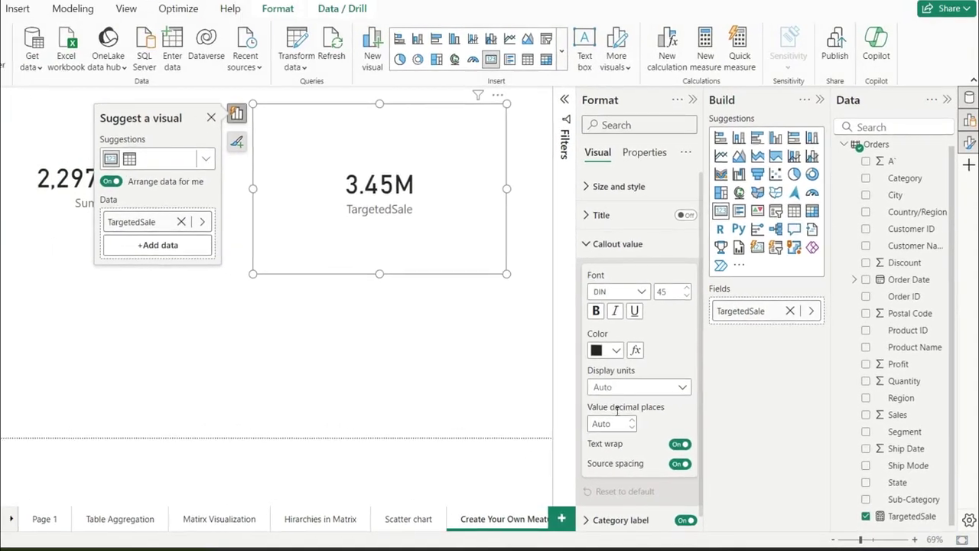
left_click(652, 395)
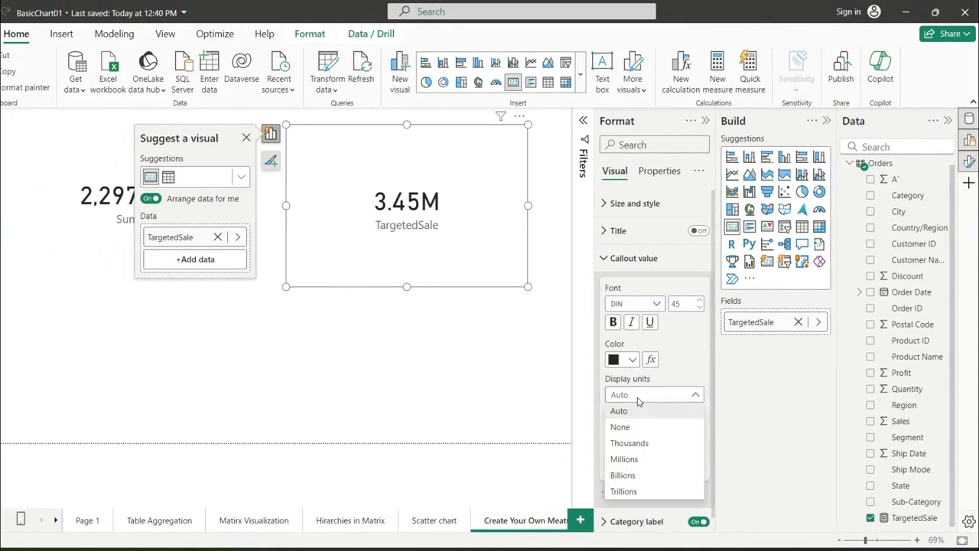
left_click(619, 427)
left_click(437, 359)
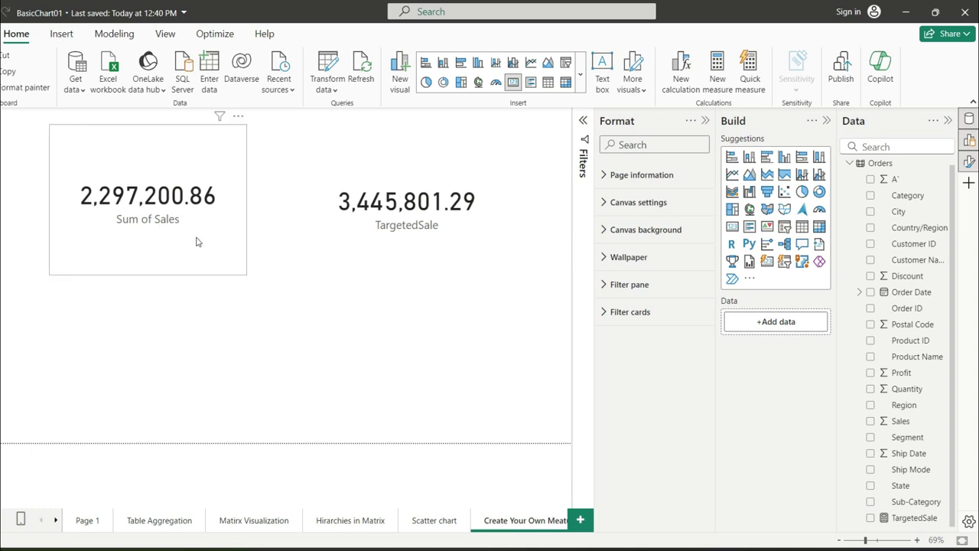
left_click(383, 208)
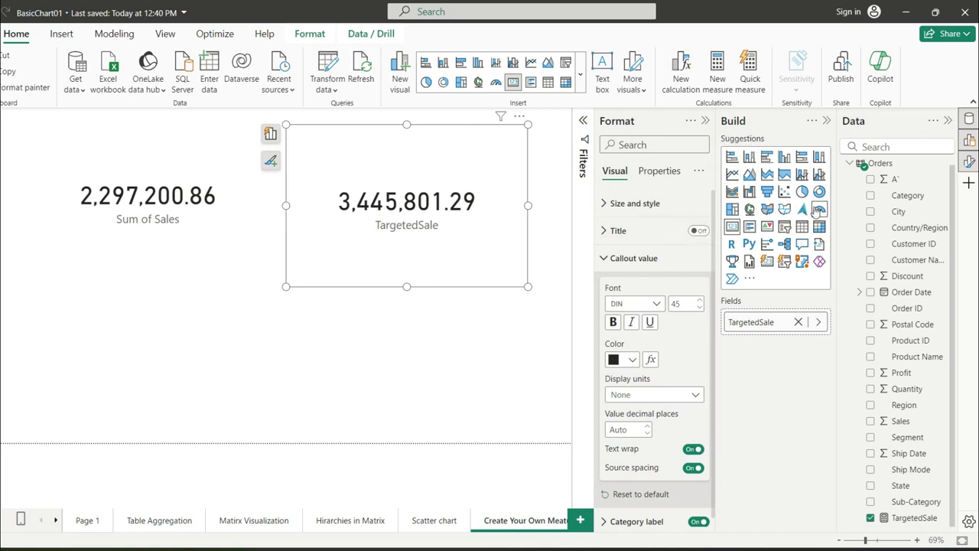
left_click(818, 209)
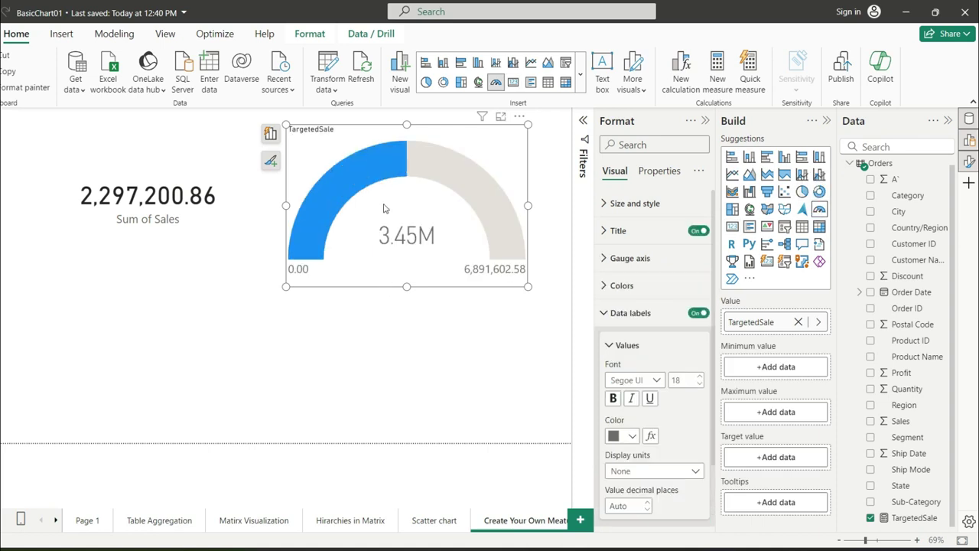
left_click_drag(383, 208, 244, 336)
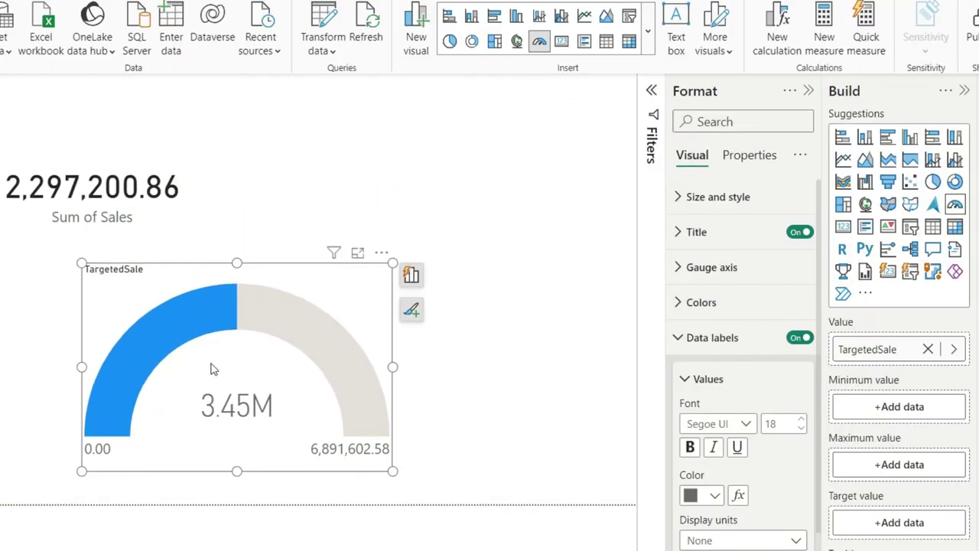
left_click_drag(392, 470, 475, 480)
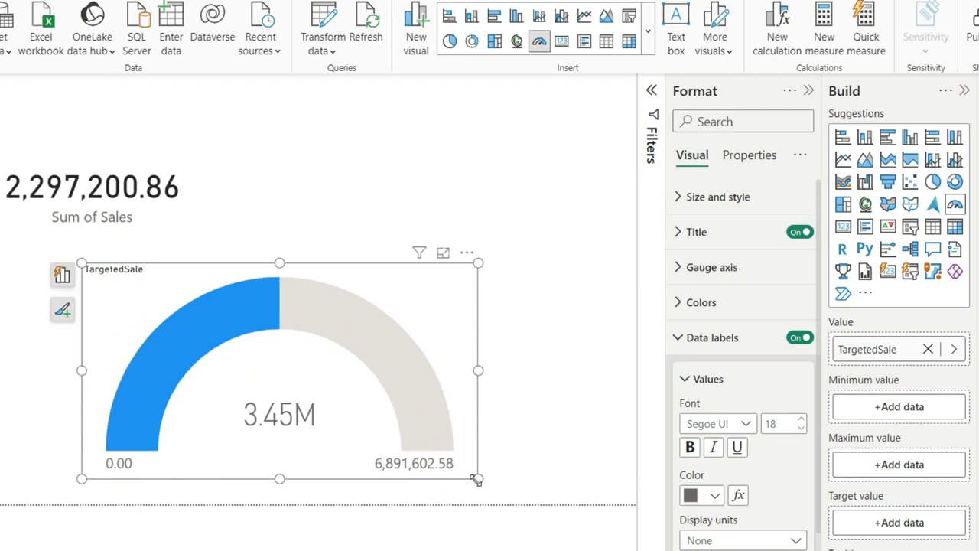
left_click_drag(329, 430, 291, 437)
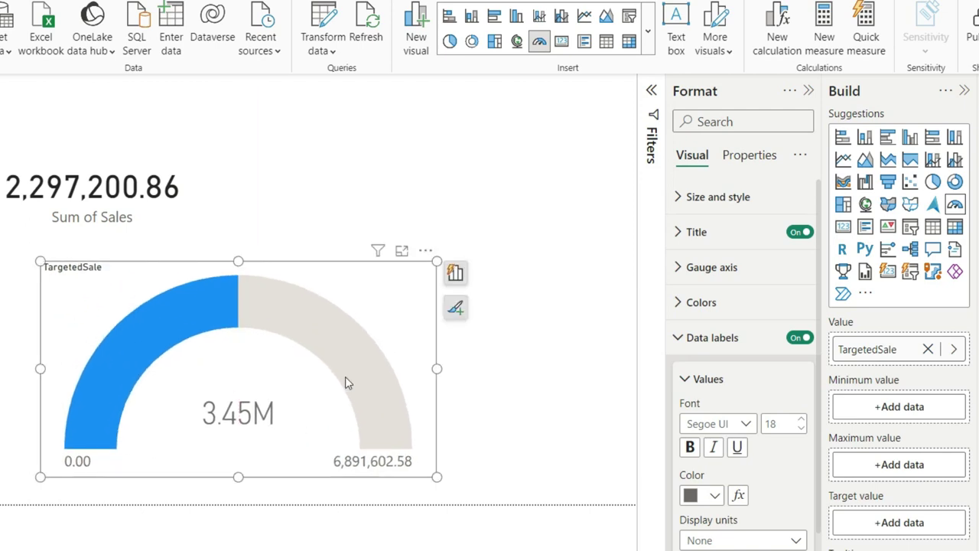
key("ctrl+z")
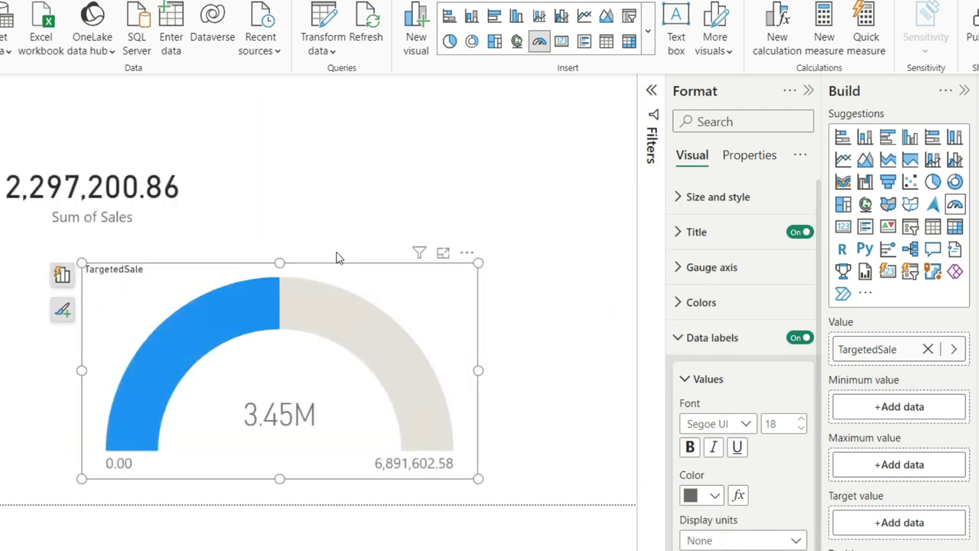
key("Delete")
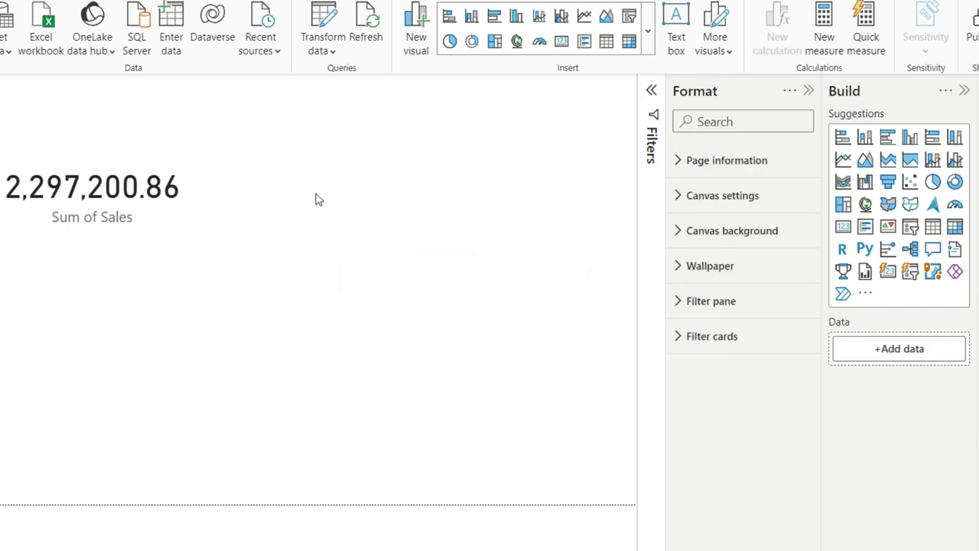
key("ctrl+z")
key("ctrl+z")
key("ctrl+z")
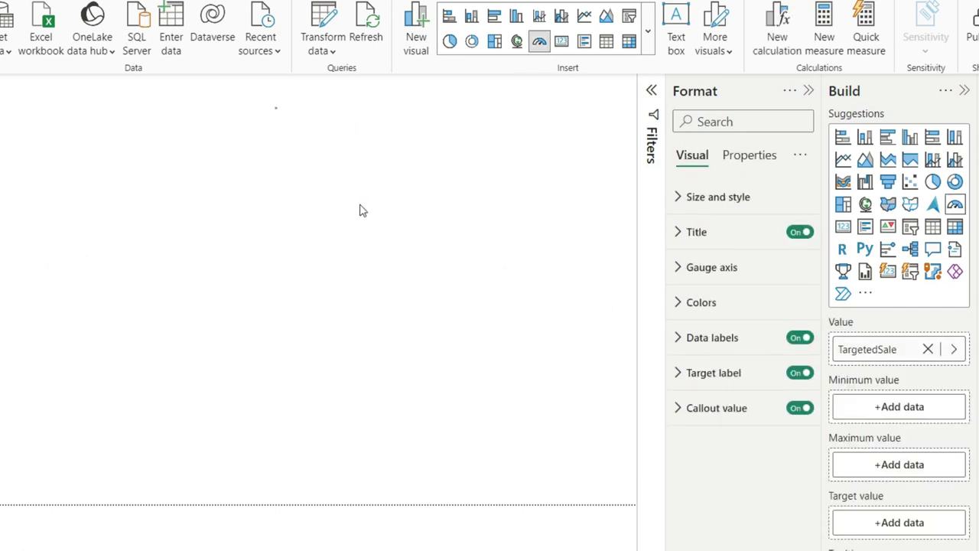
- Insert a gauge below the two cards and widen it across the page
left_click(311, 360)
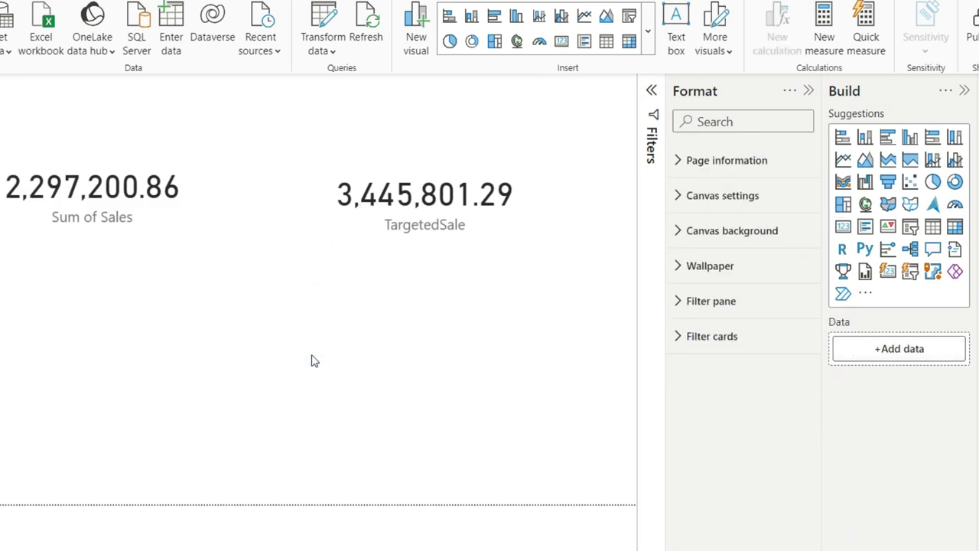
left_click(955, 205)
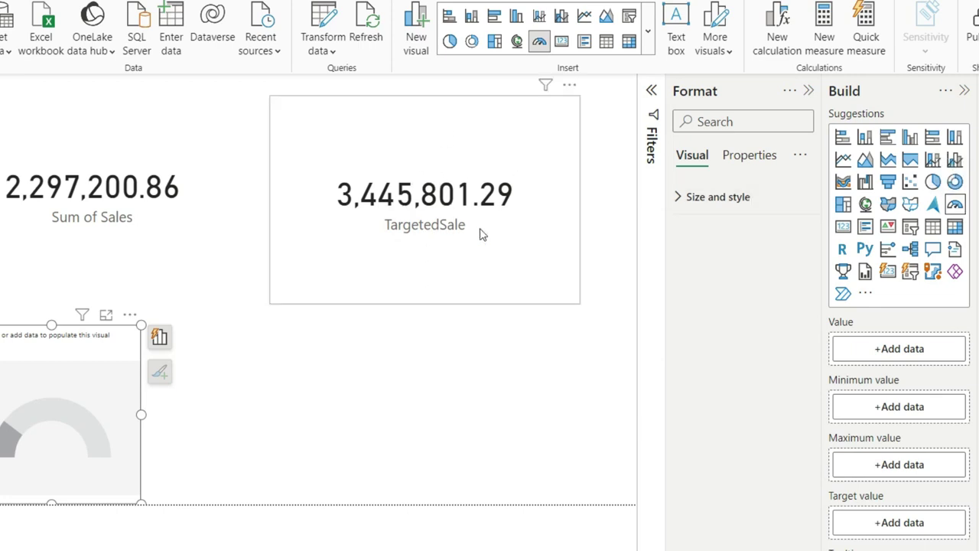
left_click_drag(79, 406, 113, 372)
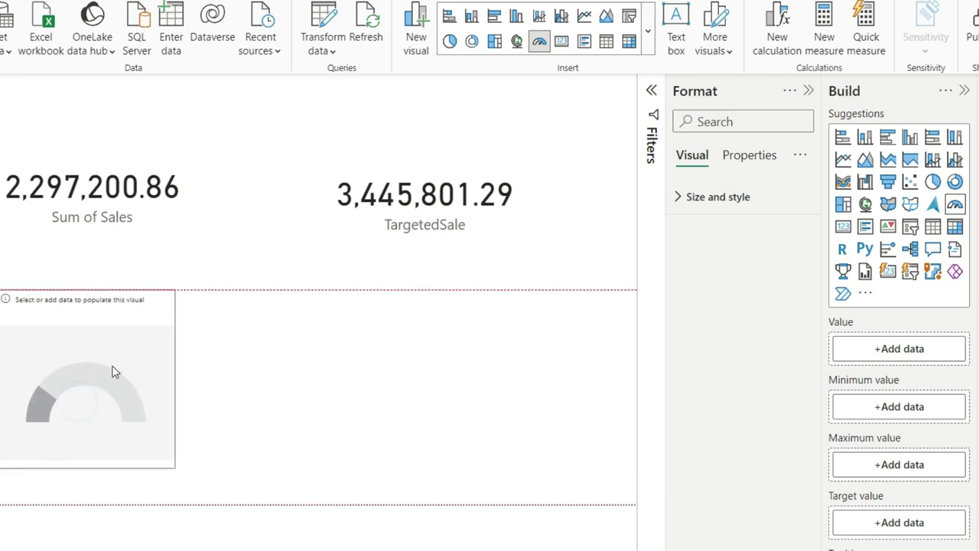
left_click_drag(182, 467, 517, 502)
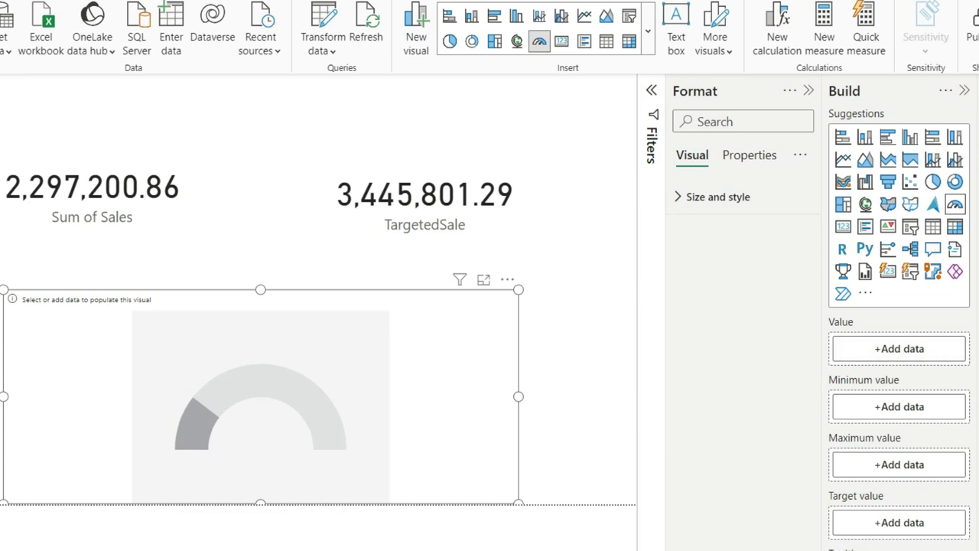
- Set the gauge's Value to Sales and Target value to TargetedSale
left_click_drag(804, 308, 569, 87)
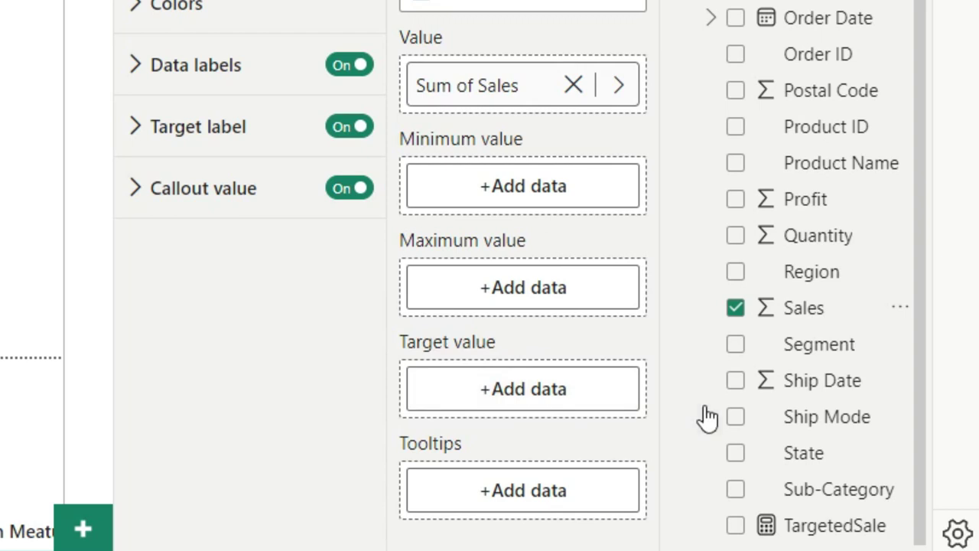
left_click_drag(791, 534, 546, 396)
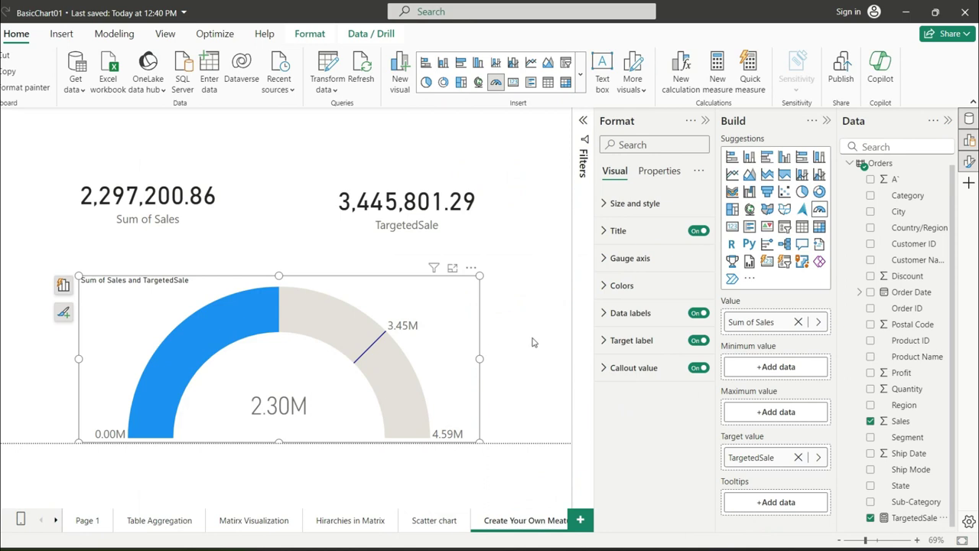
left_click(533, 343)
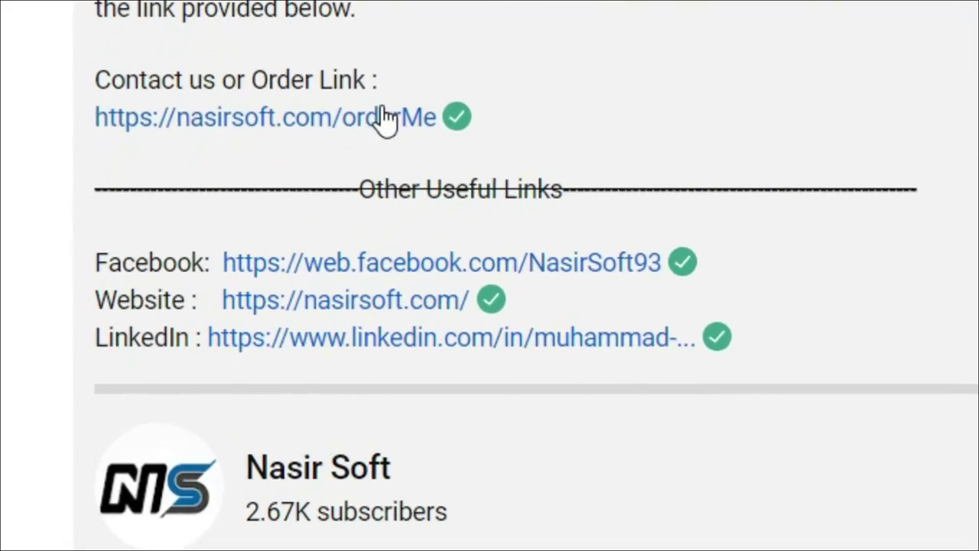
- Open the orderMe Contact Us Form and focus its Email field
left_click(337, 162)
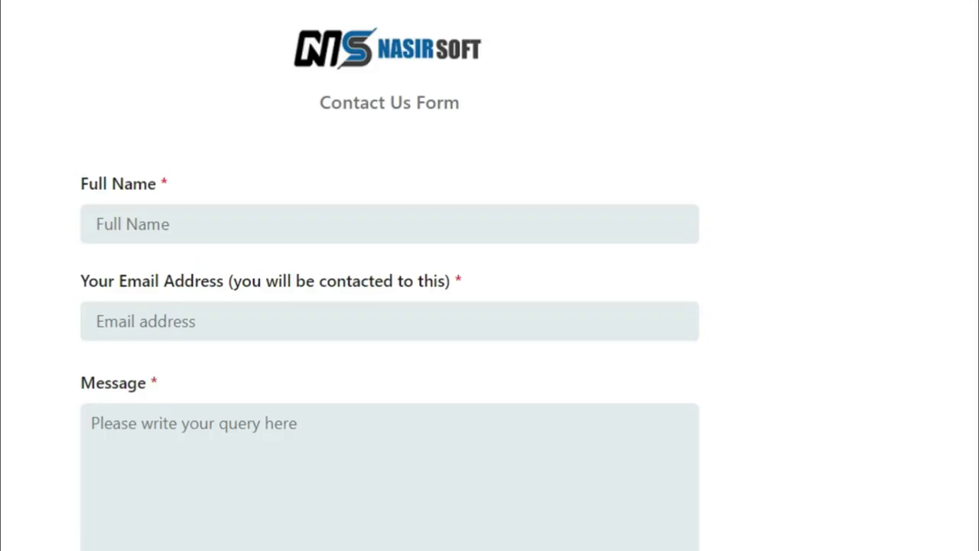
scroll(389, 275, "down", 1)
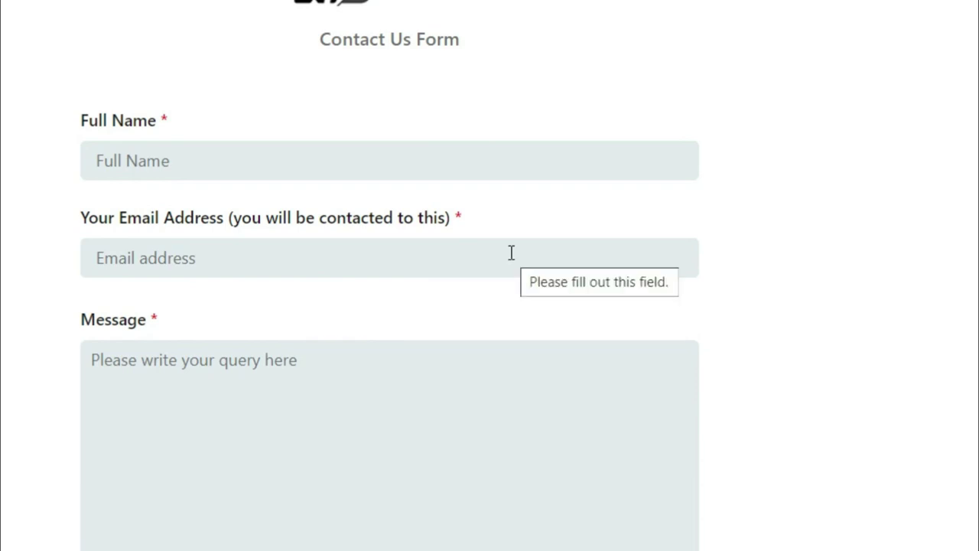
left_click(415, 264)
left_click(961, 269)
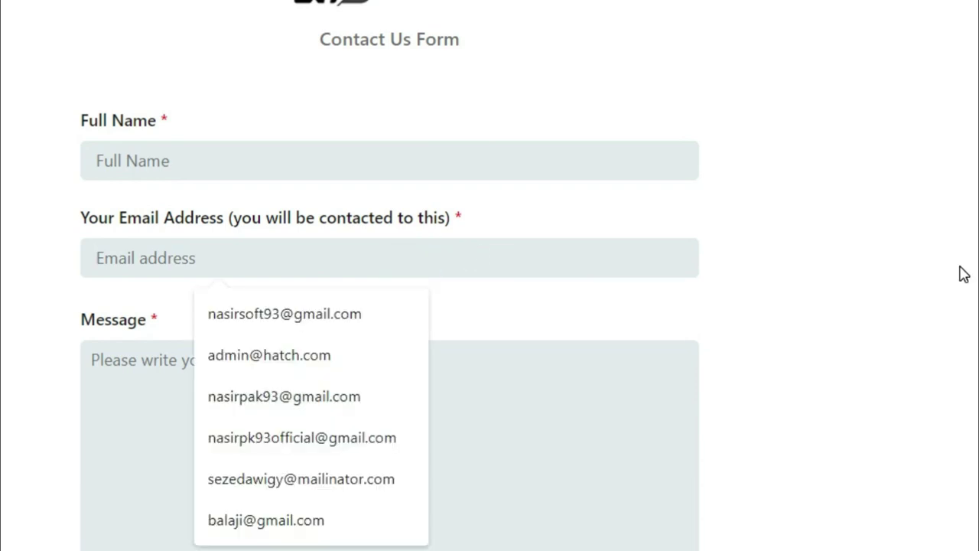
- Switch on 'Want To Attached Any File' to reveal the file chooser
scroll(963, 274, "down", 3)
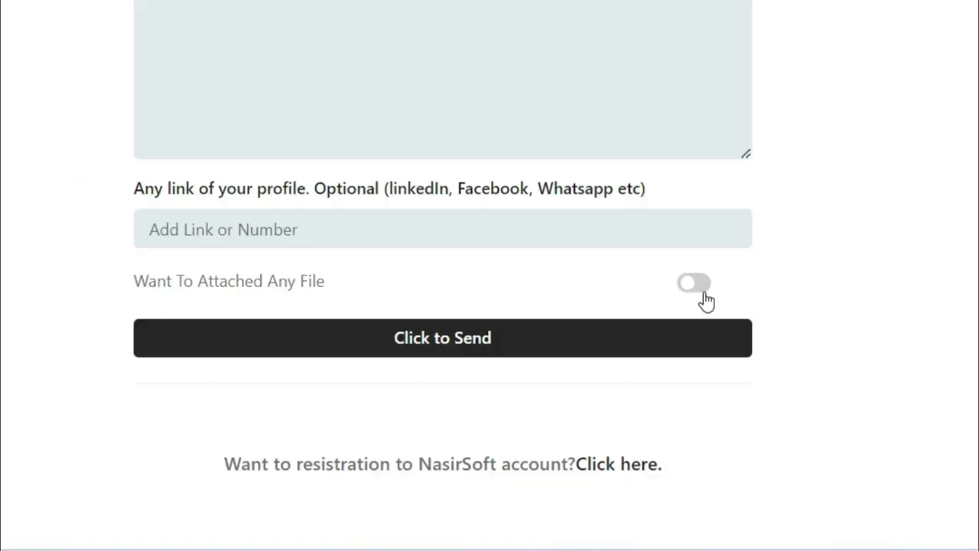
left_click(646, 527)
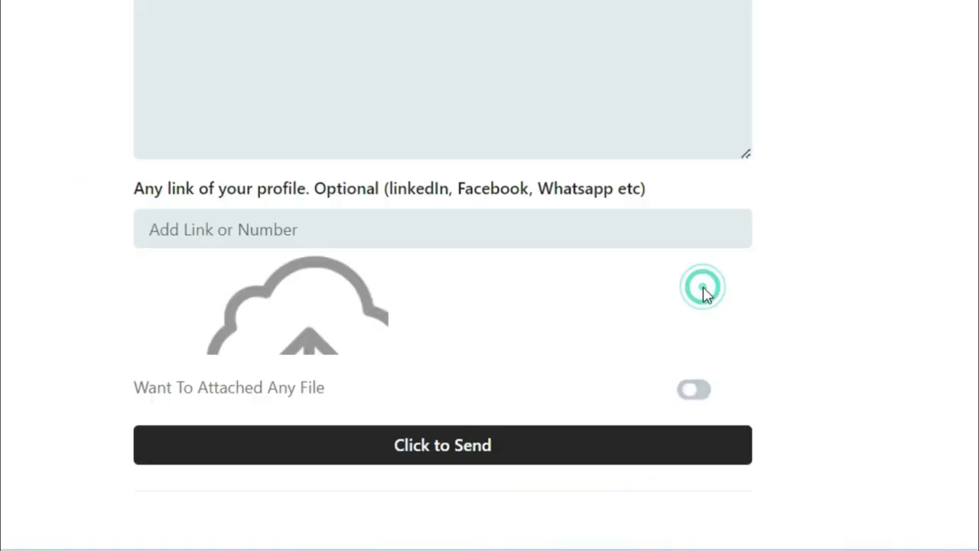
scroll(443, 275, "down", 3)
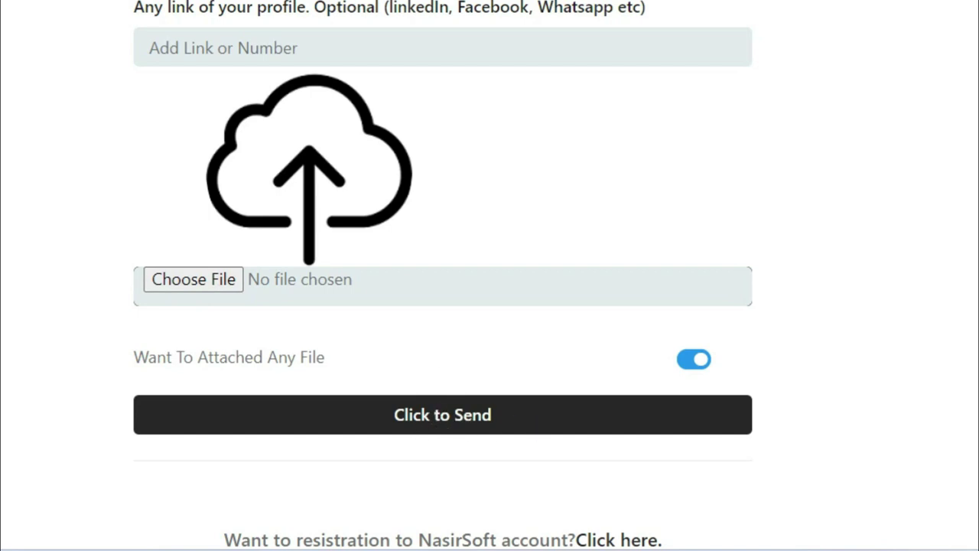
scroll(443, 275, "up", 6)
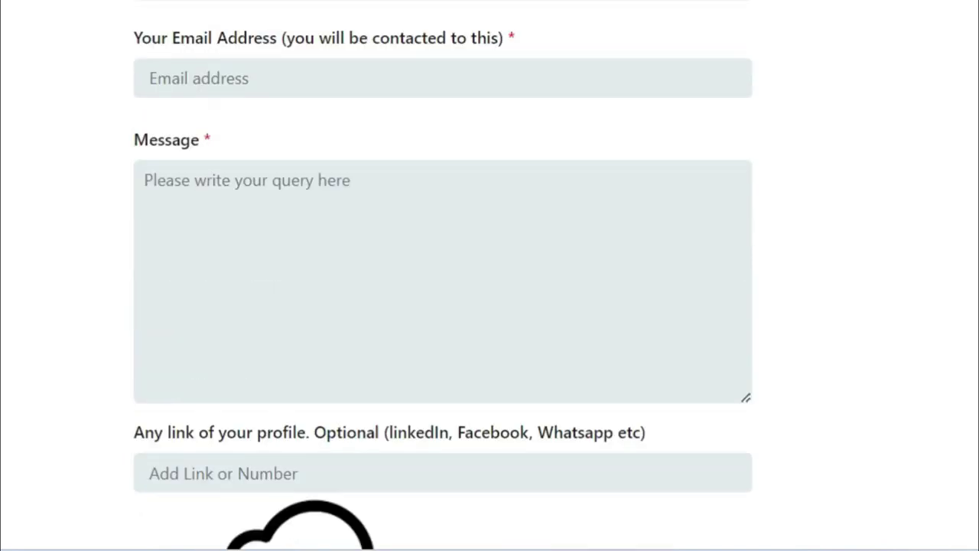